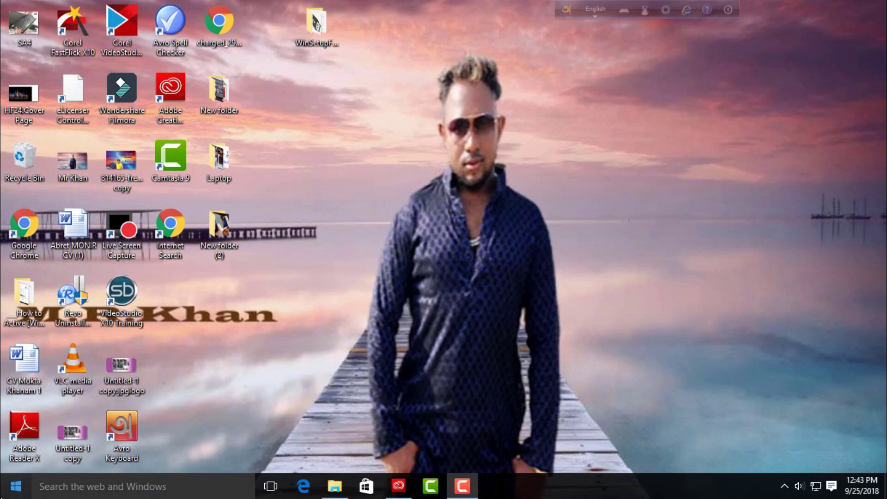
Open File Explorer and go to This PC to display the computer's drives.
{"action": "left_click", "coordinate": [15, 485]}
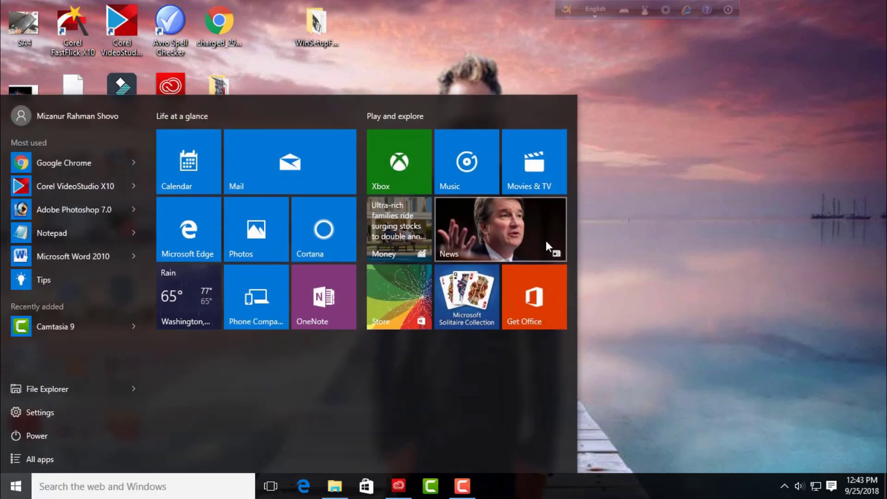
{"action": "left_click", "coordinate": [38, 386]}
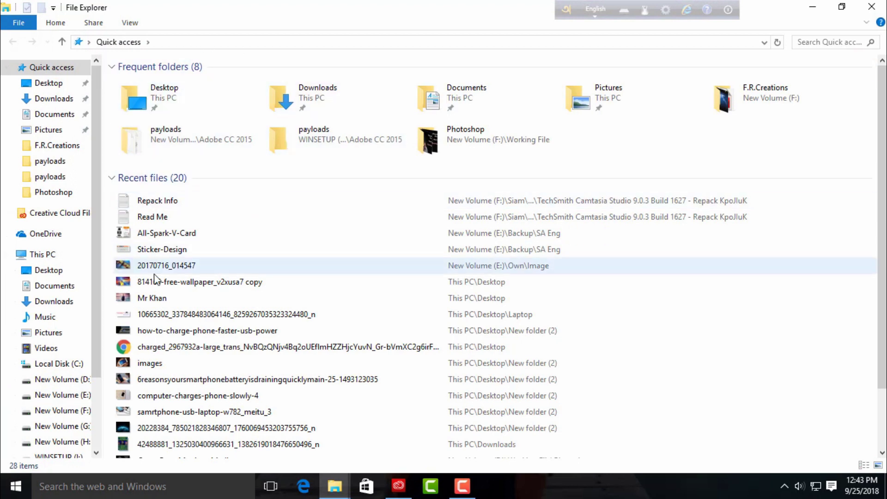
{"action": "scroll", "coordinate": [119, 284], "scroll_direction": "down", "scroll_amount": 1}
{"action": "scroll", "coordinate": [94, 290], "scroll_direction": "down", "scroll_amount": 1}
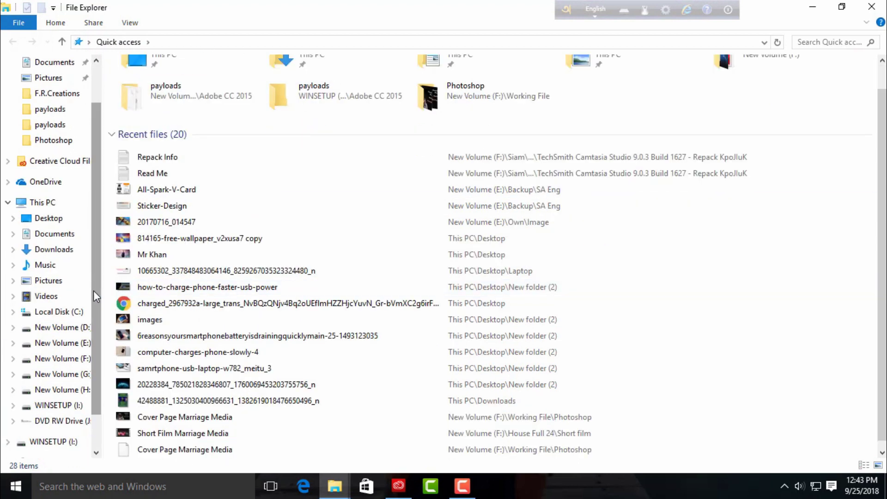
{"action": "scroll", "coordinate": [93, 290], "scroll_direction": "down", "scroll_amount": 1}
{"action": "left_click", "coordinate": [43, 156]}
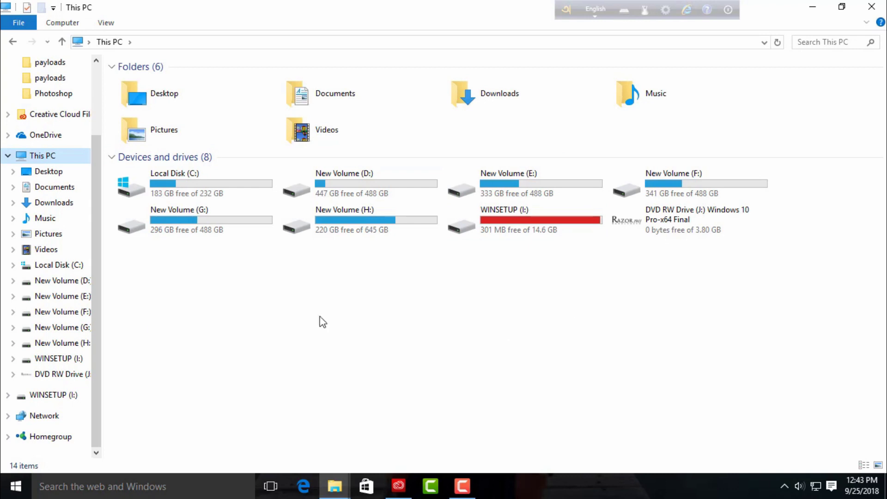
Quick-format the WINSETUP (I:) USB drive as NTFS with 4096-byte allocation units, accept the data erasure, and close File Explorer.
{"action": "right_click", "coordinate": [506, 229]}
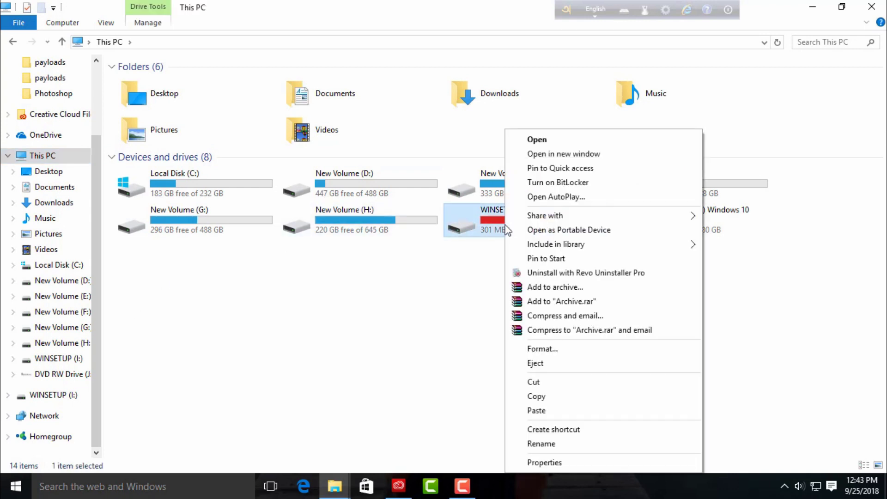
{"action": "left_click", "coordinate": [543, 349]}
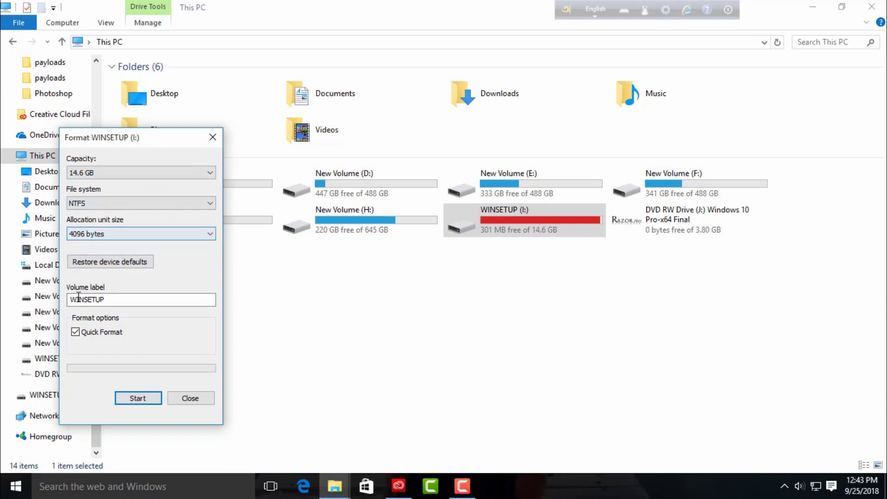
{"action": "left_click", "coordinate": [133, 398]}
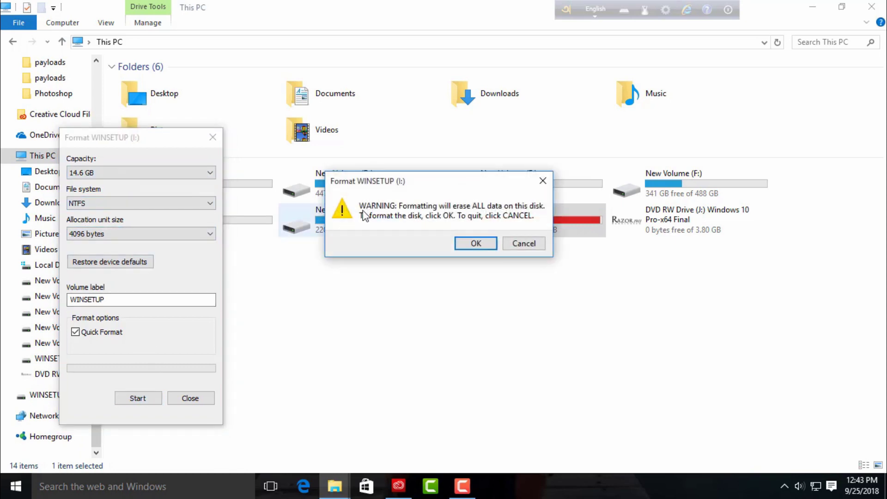
{"action": "left_click", "coordinate": [475, 245]}
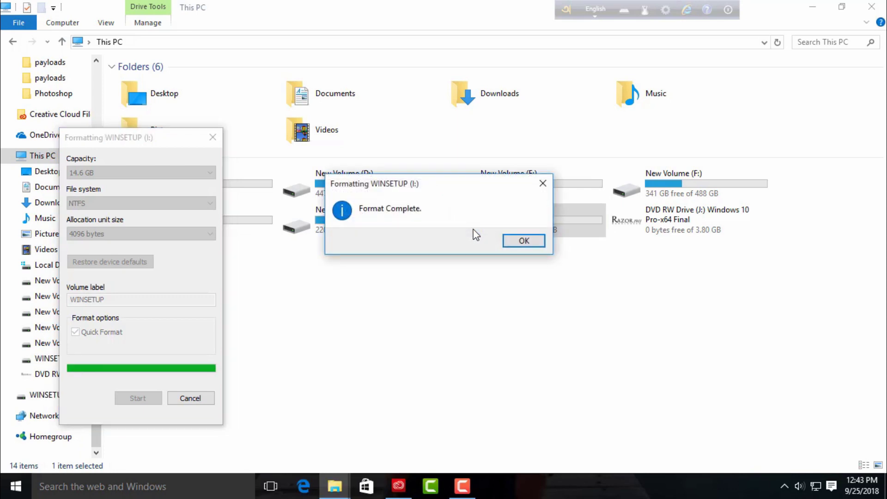
{"action": "left_click", "coordinate": [529, 243]}
{"action": "left_click", "coordinate": [187, 399]}
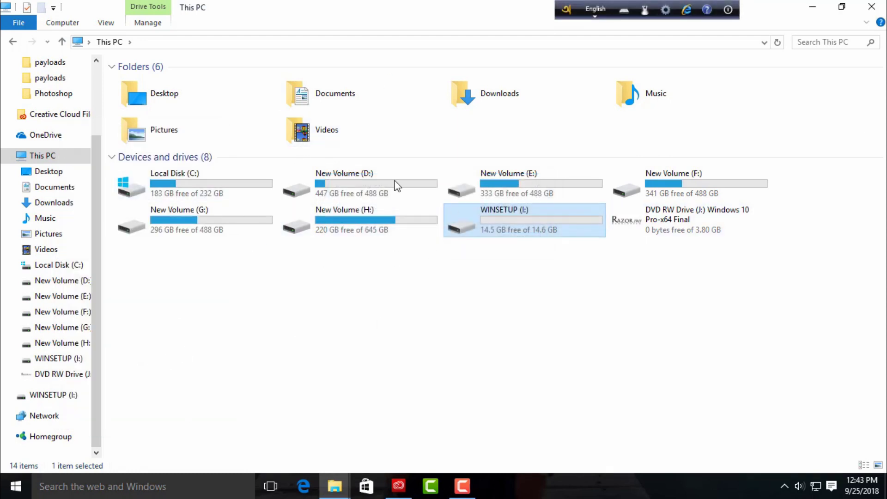
{"action": "left_click", "coordinate": [878, 6]}
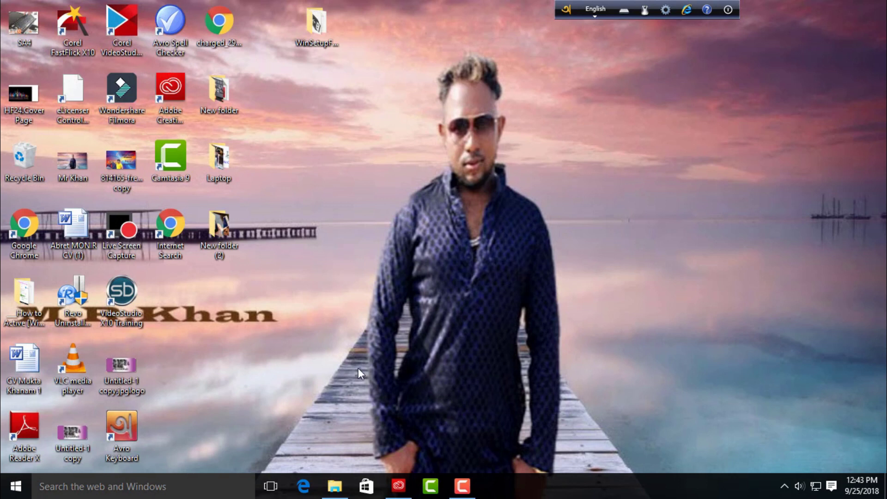
Launch the WinSetupFromUSB_1-8_x64 application from the WinSetupFromUSB-1-8 folder on the desktop.
{"action": "left_click", "coordinate": [311, 41]}
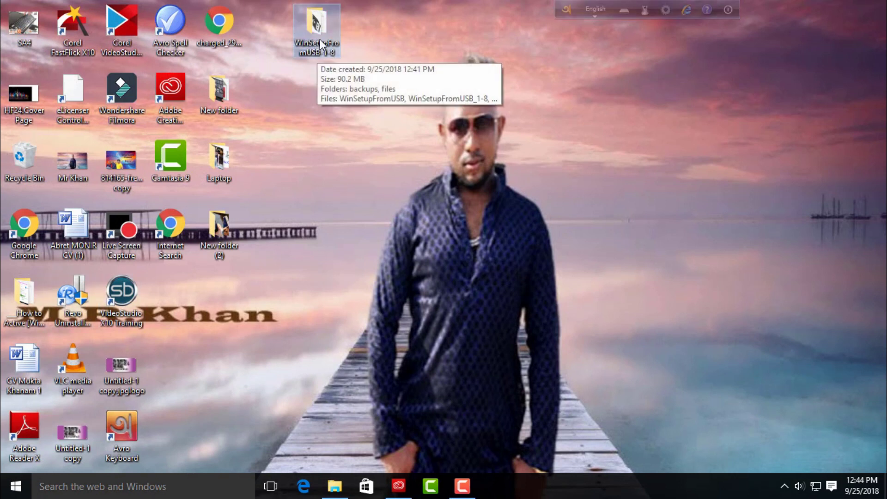
{"action": "double_click", "coordinate": [319, 45]}
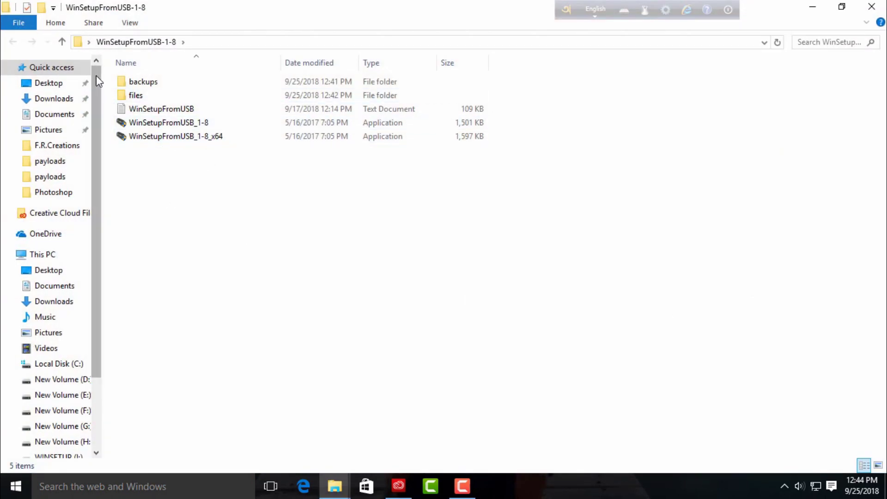
{"action": "left_click", "coordinate": [183, 140]}
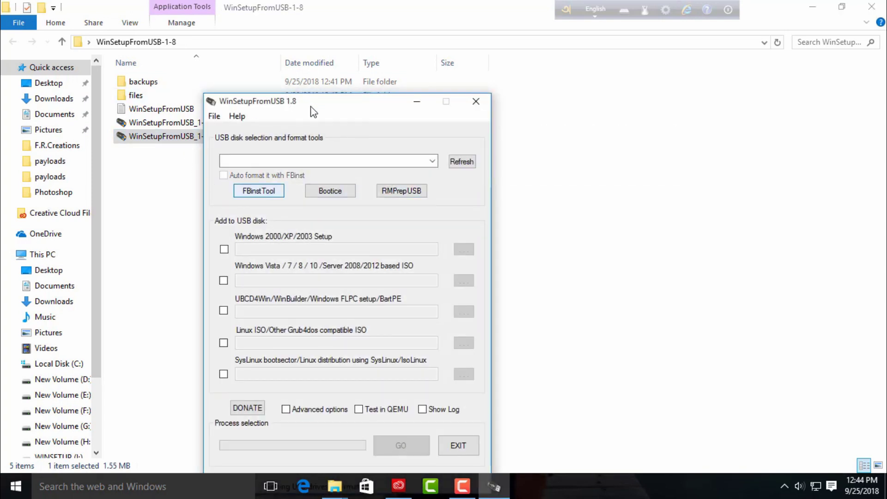
{"action": "left_click_drag", "start_coordinate": [343, 111], "coordinate": [439, 78]}
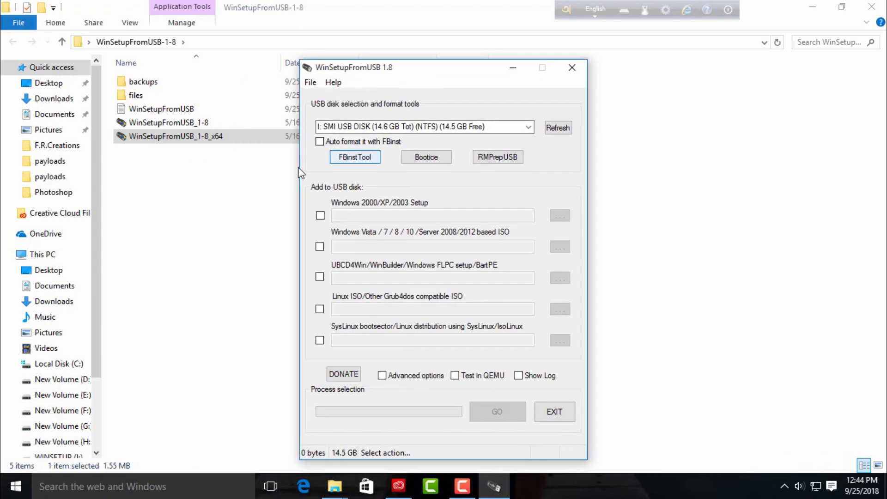
Refresh the USB disk list, minimize the folder window, and enable automatic FBinst formatting for the SMI USB disk.
{"action": "left_click", "coordinate": [556, 130]}
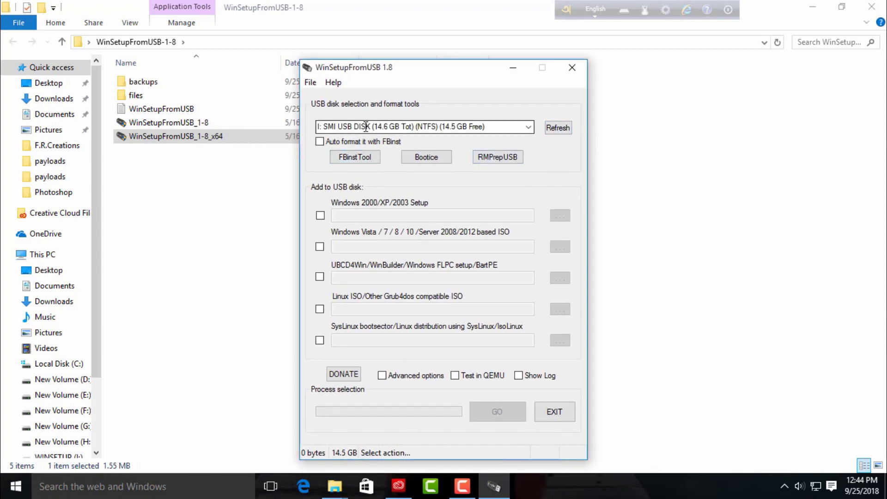
{"action": "left_click", "coordinate": [812, 7]}
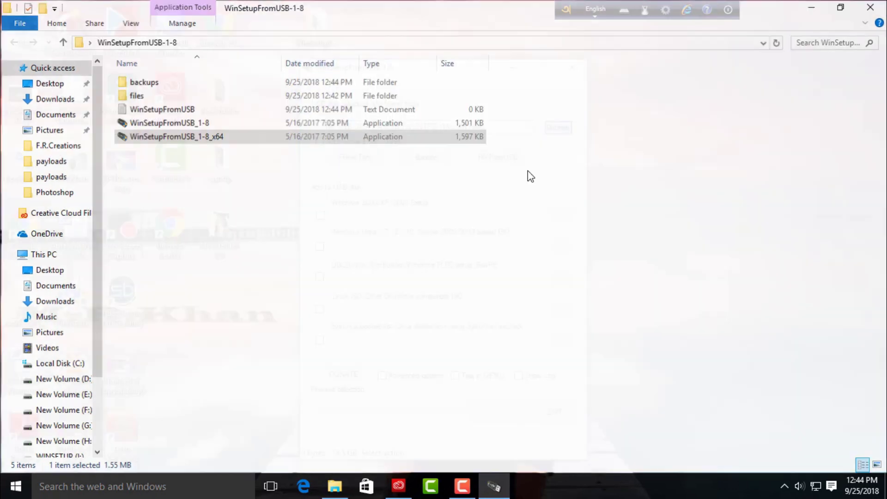
{"action": "left_click_drag", "start_coordinate": [428, 73], "coordinate": [291, 62]}
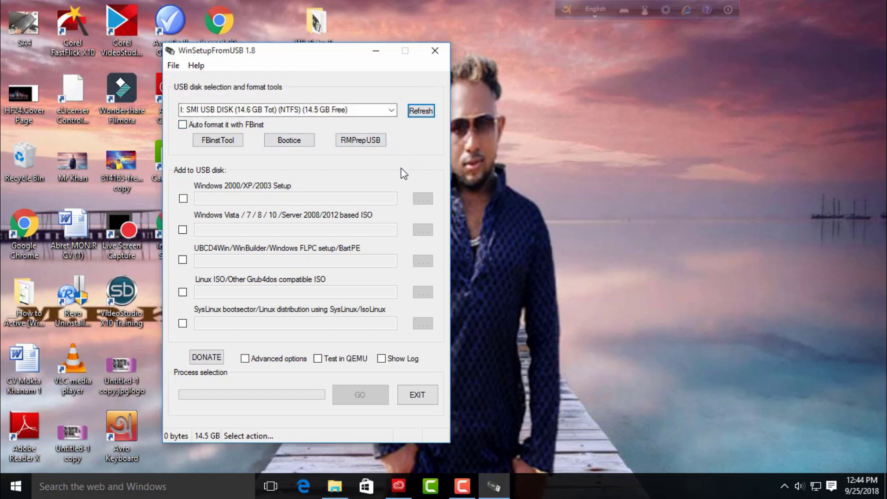
{"action": "left_click", "coordinate": [183, 126]}
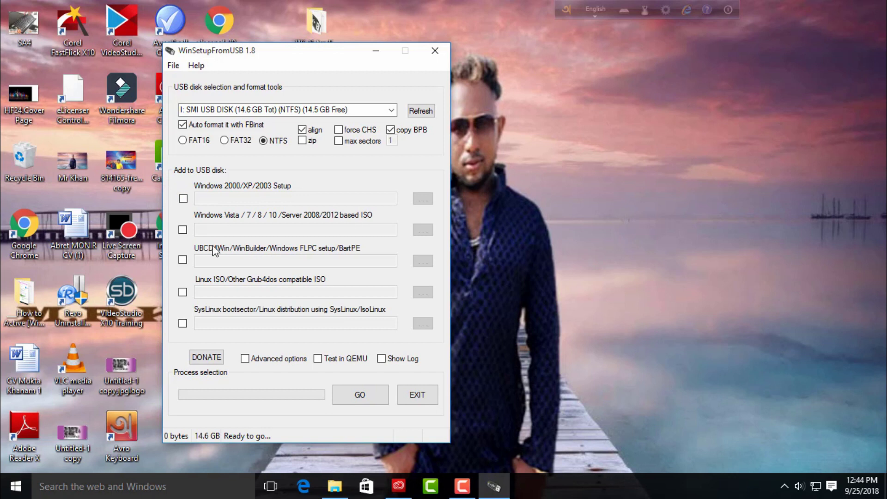
Add en_windows_10_pro_10240_x64_dvd_2.iso from E:\CMD as the Windows Vista/7/8/10/Server based ISO source.
{"action": "left_click", "coordinate": [182, 230]}
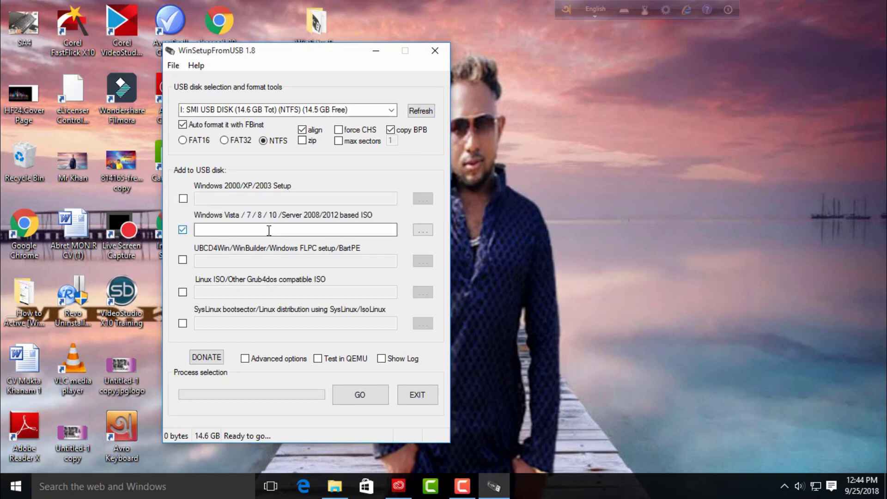
{"action": "left_click", "coordinate": [421, 230]}
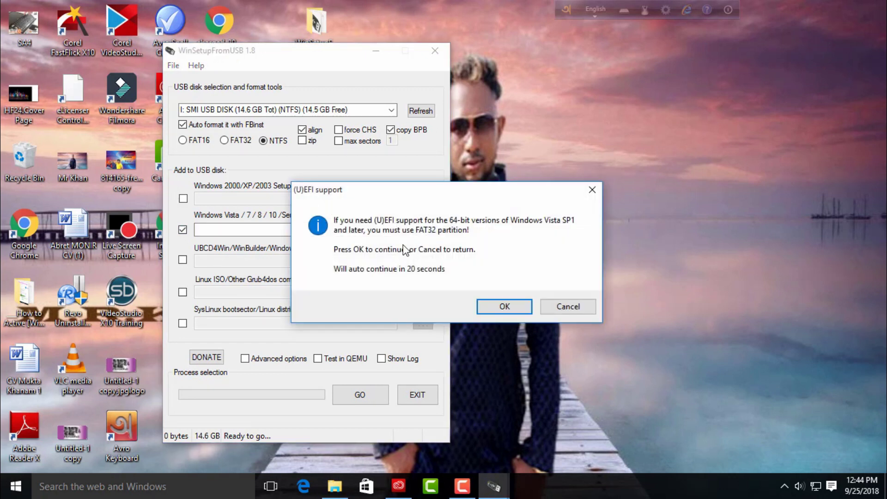
{"action": "left_click", "coordinate": [504, 305]}
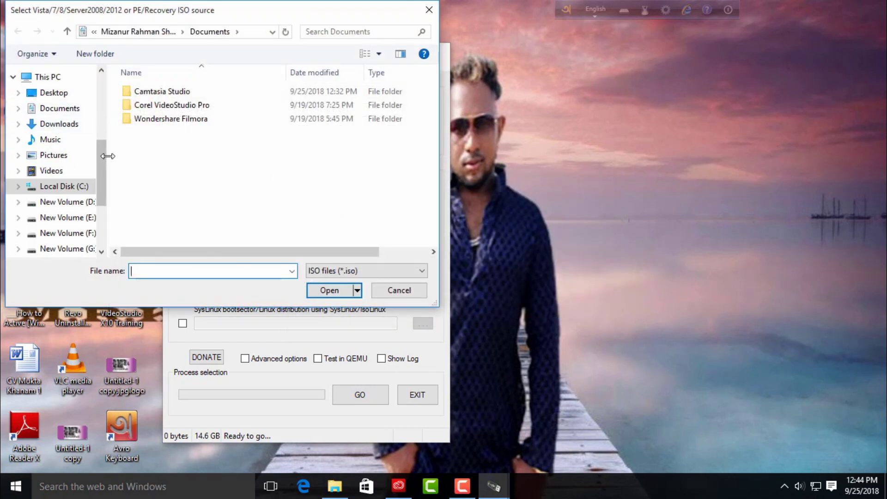
{"action": "scroll", "coordinate": [92, 194], "scroll_direction": "down", "scroll_amount": 1}
{"action": "left_click", "coordinate": [82, 181]}
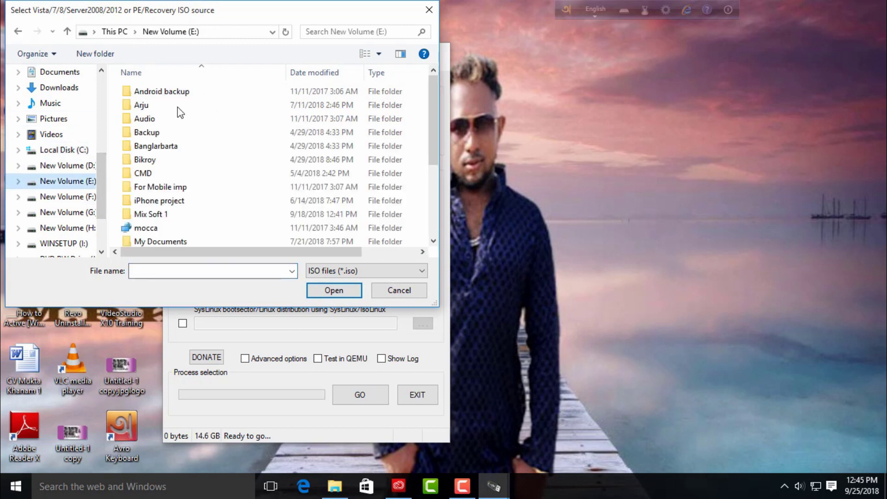
{"action": "double_click", "coordinate": [154, 174]}
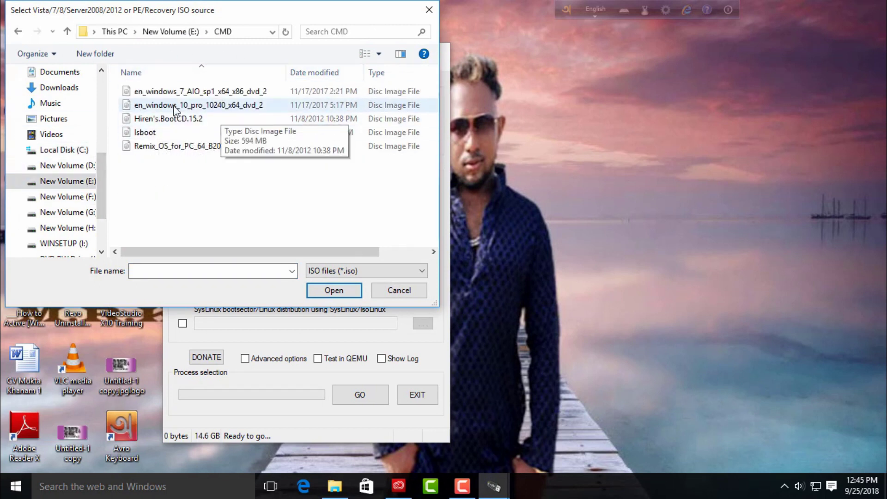
{"action": "left_click", "coordinate": [198, 109]}
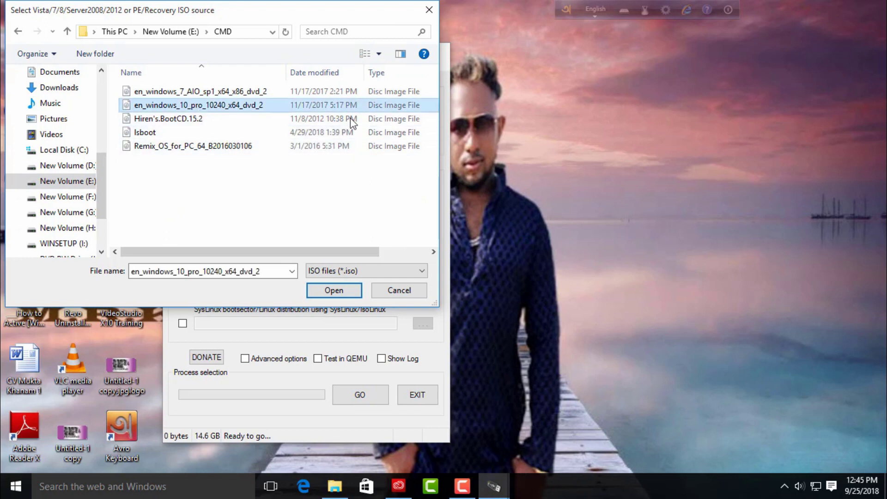
{"action": "left_click", "coordinate": [329, 290]}
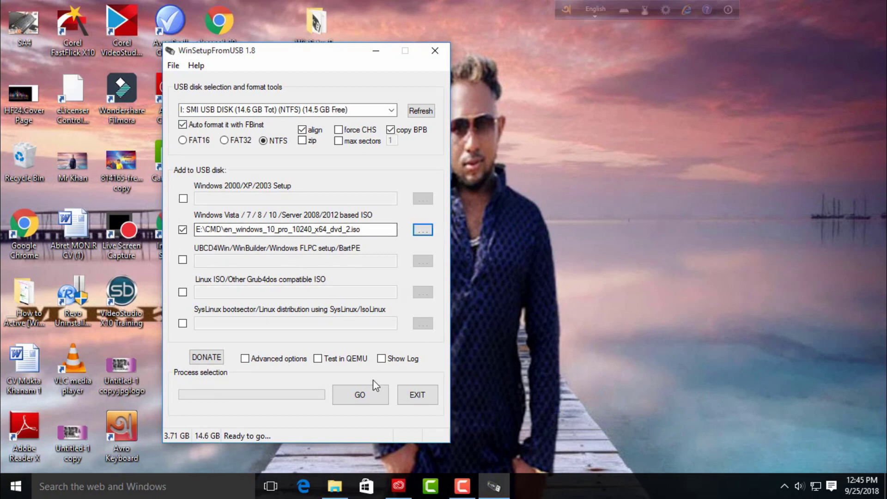
Enable custom menu names for the Vista/7/8/Server source in the advanced options and close them.
{"action": "left_click", "coordinate": [245, 359]}
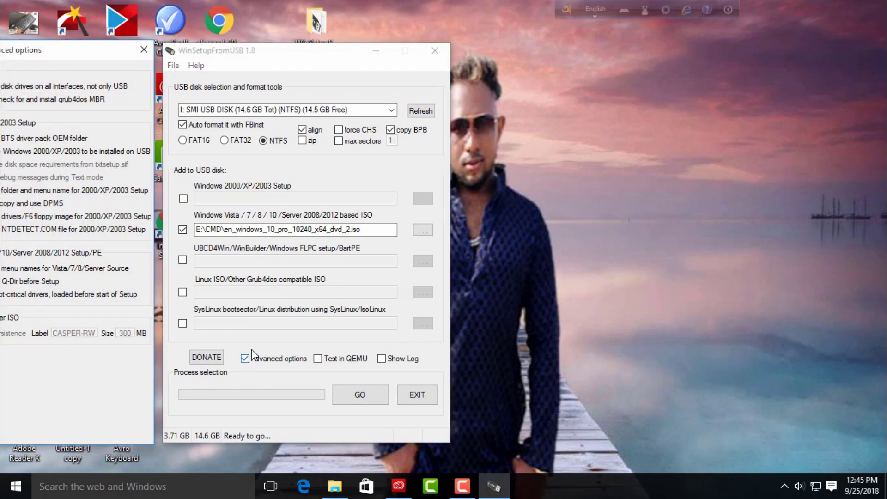
{"action": "left_click_drag", "start_coordinate": [334, 54], "coordinate": [605, 38]}
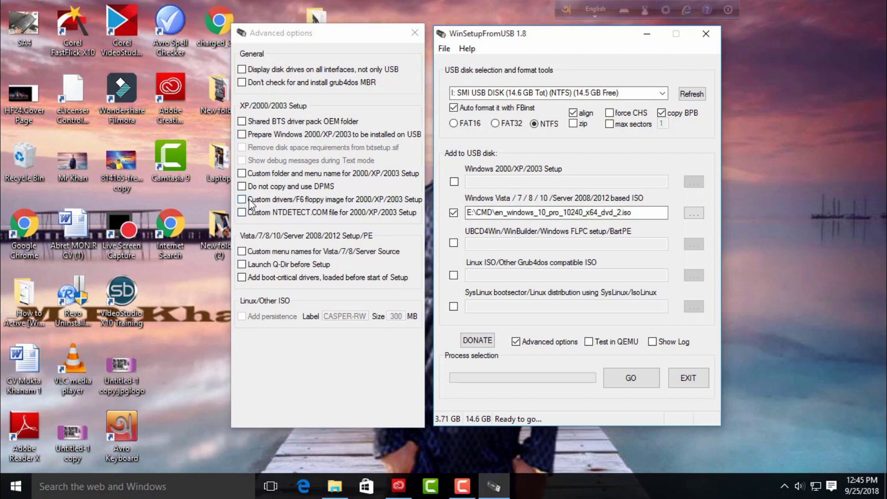
{"action": "left_click", "coordinate": [241, 251]}
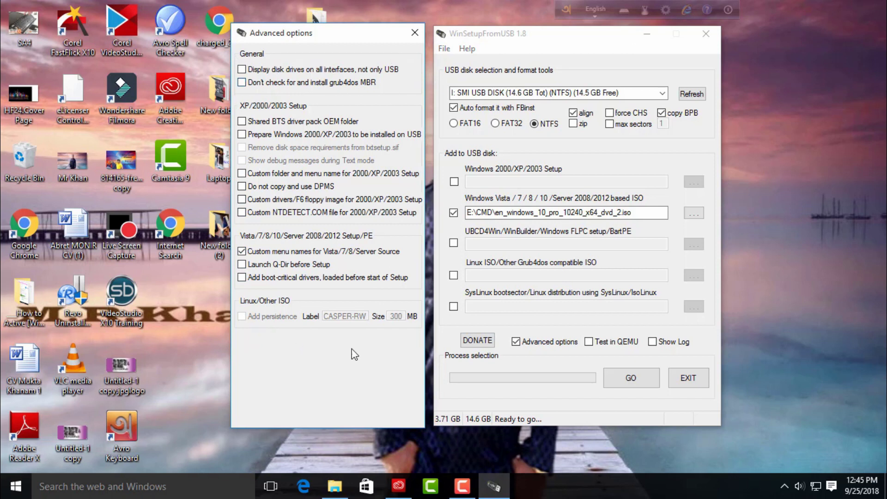
{"action": "left_click", "coordinate": [418, 33]}
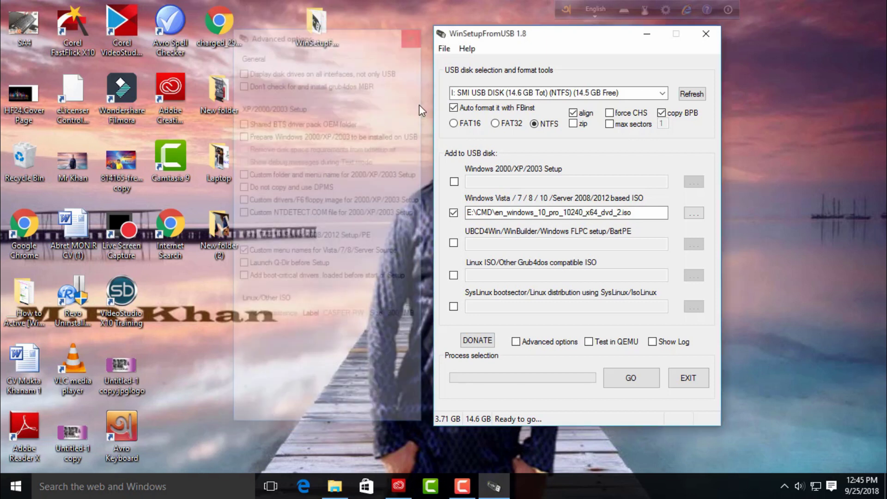
{"action": "left_click_drag", "start_coordinate": [508, 34], "coordinate": [384, 42]}
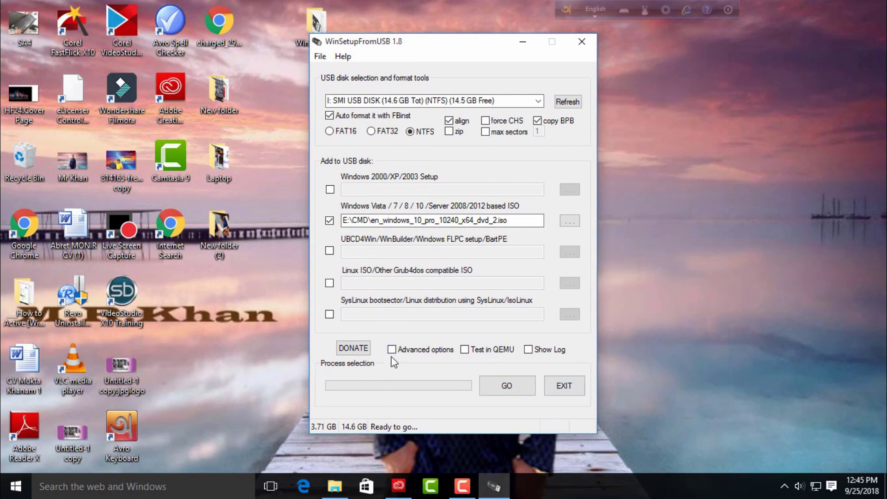
Start creating the bootable USB disk and accept both warnings about erasing and repartitioning it.
{"action": "left_click", "coordinate": [510, 387]}
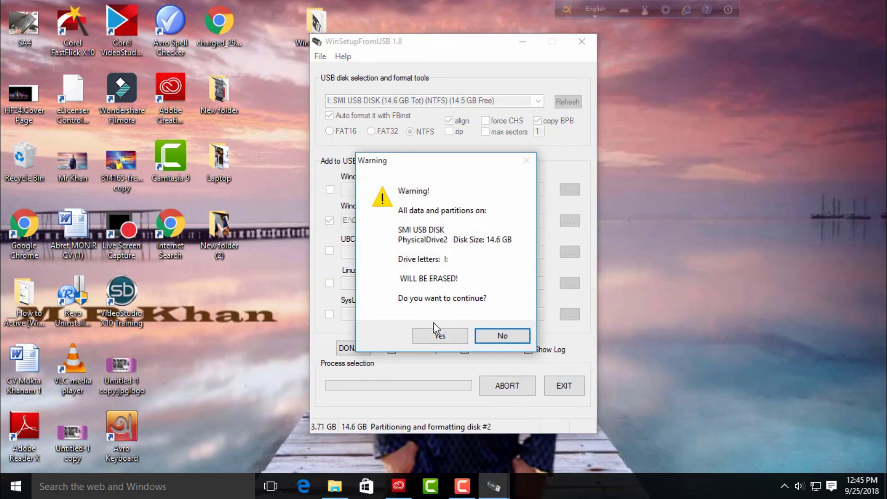
{"action": "left_click", "coordinate": [433, 334]}
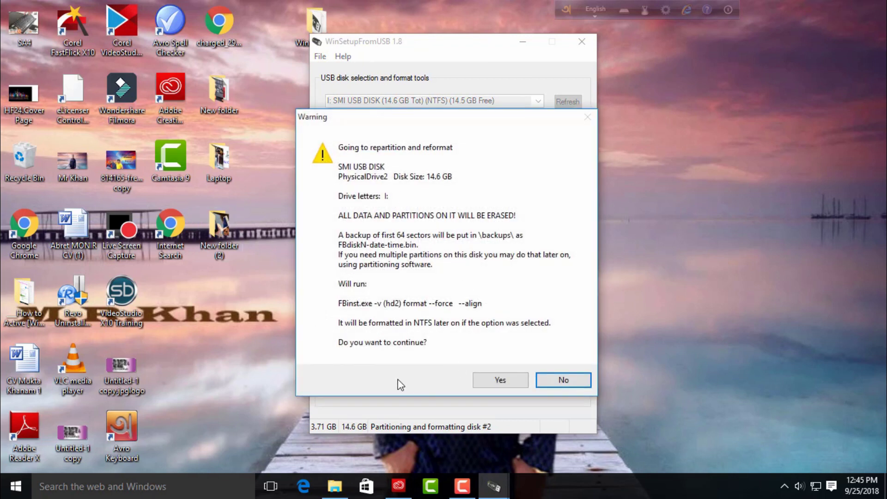
{"action": "left_click", "coordinate": [491, 382]}
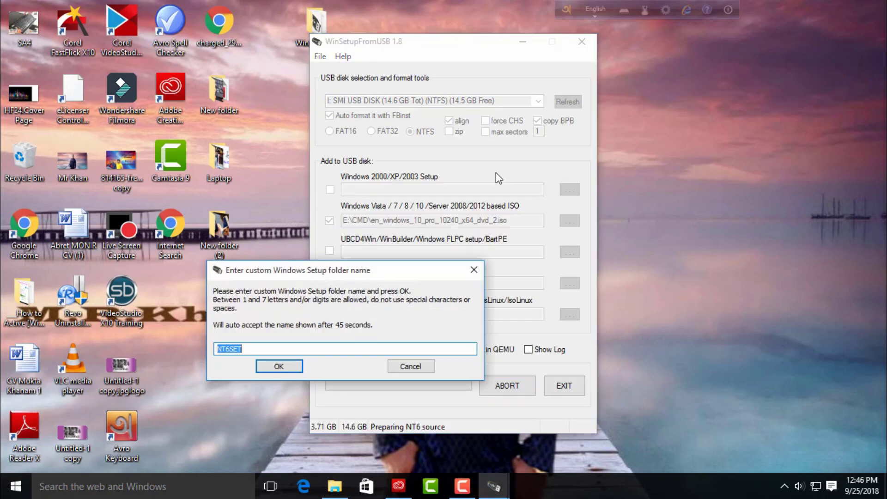
Replace the default Windows Setup folder name with a custom one and accept it.
{"action": "type", "text": "w"}
{"action": "key", "text": "BackSpace"}
{"action": "key", "text": "BackSpace"}
{"action": "type", "text": "1"}
{"action": "left_click", "coordinate": [267, 365]}
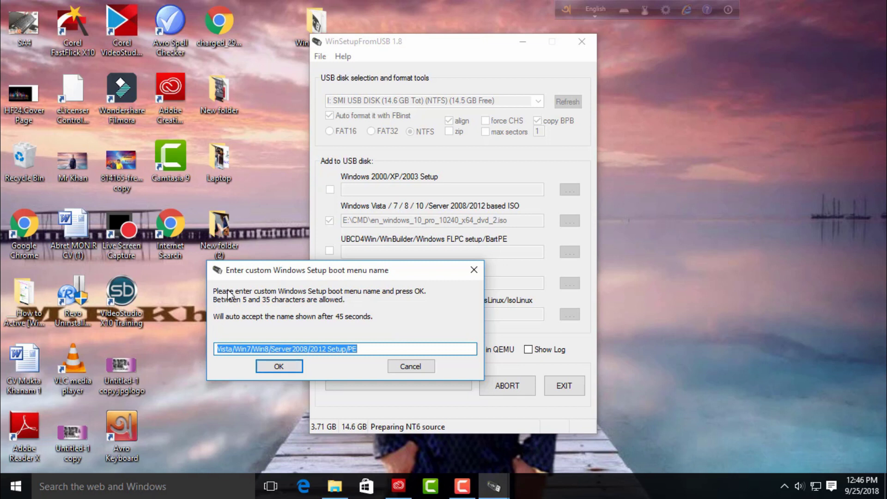
Set the custom Windows Setup boot menu name to "Windows 10 pro" and accept it.
{"action": "type", "text": "Wi"}
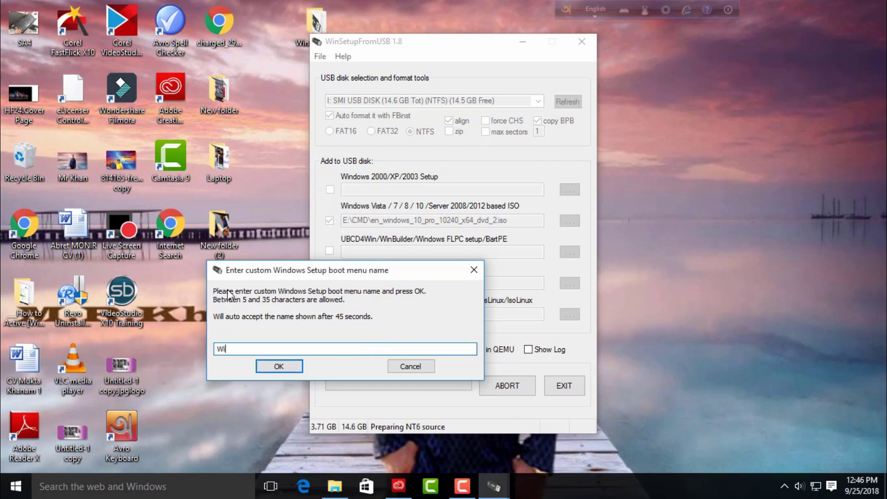
{"action": "type", "text": "ndows 10"}
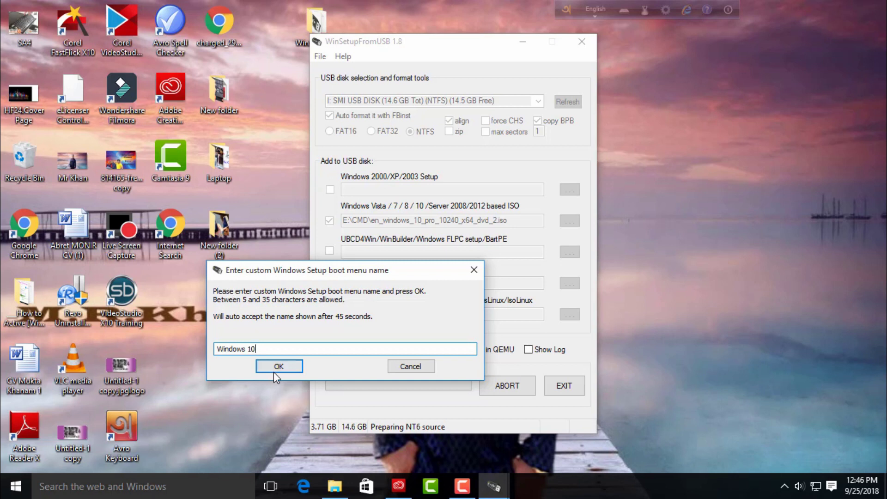
{"action": "type", "text": " pro"}
{"action": "left_click", "coordinate": [276, 369]}
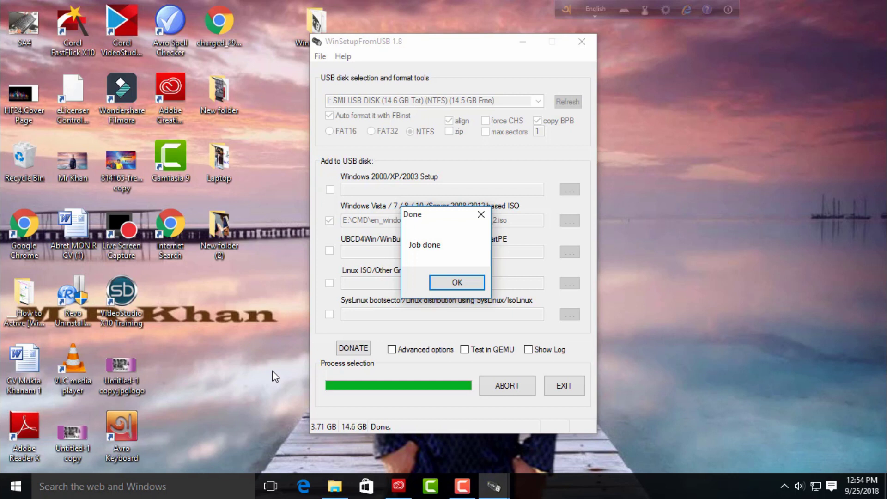
Dismiss the completion message once the USB job ends and minimize the WinSetupFromUSB window.
{"action": "left_click", "coordinate": [450, 283]}
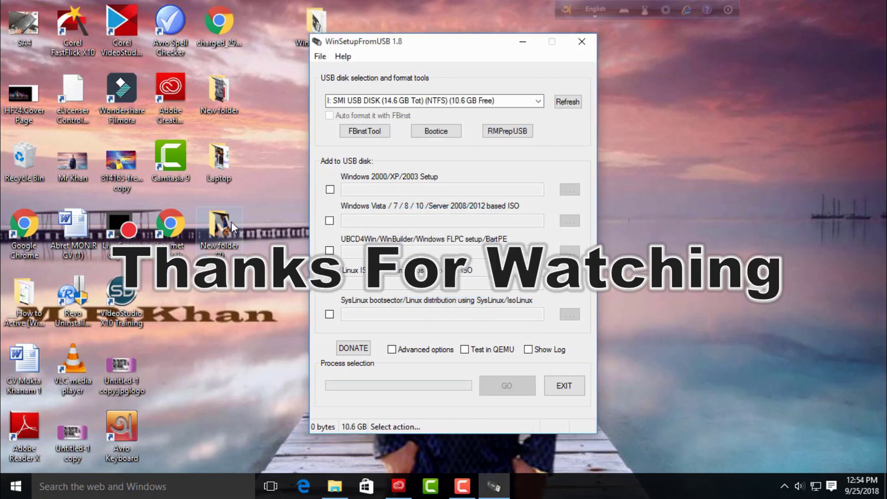
{"action": "left_click", "coordinate": [521, 44]}
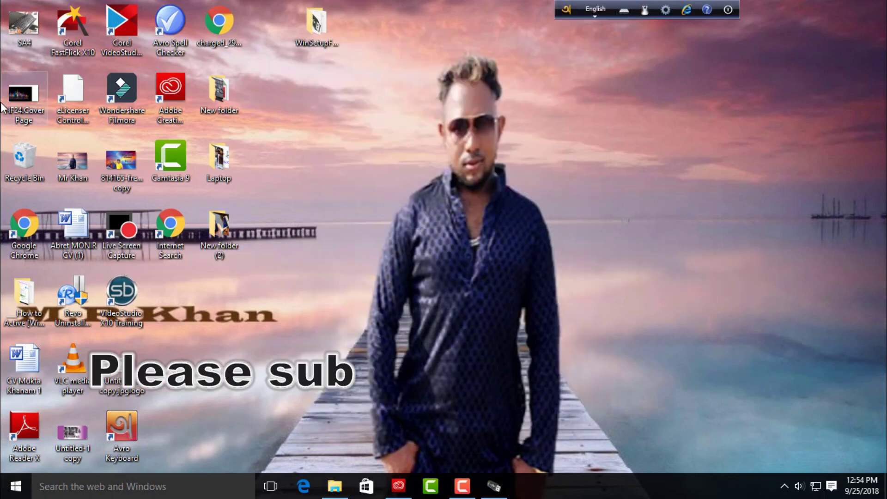